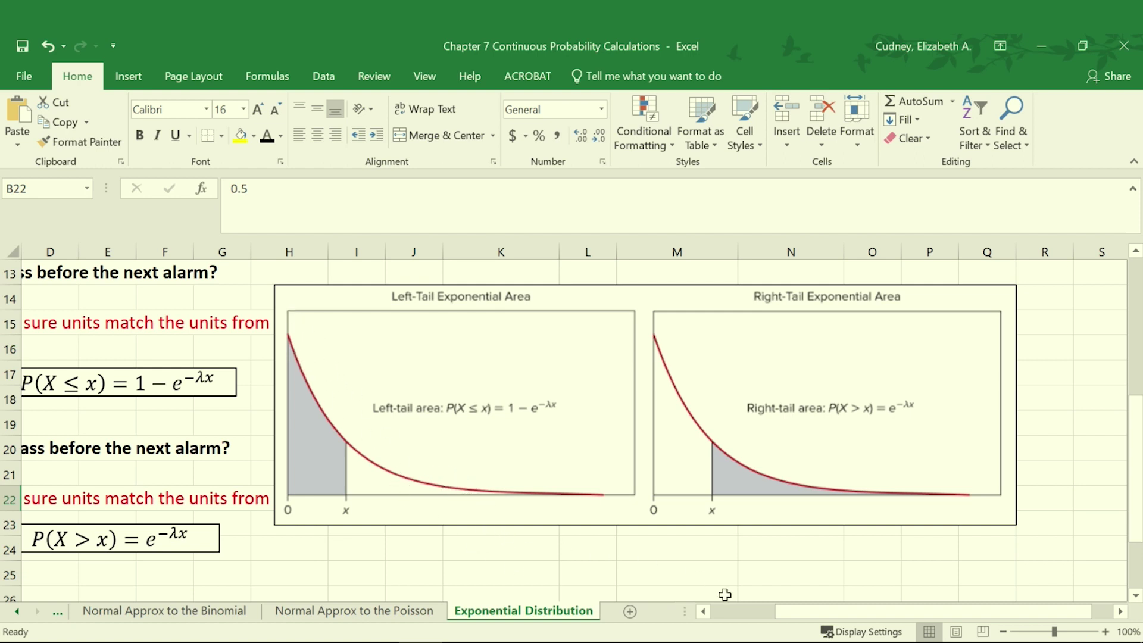
# - Return to column A, row 1 to show the airport metal detector problem statement
pyautogui.moveTo(800, 620); pyautogui.dragTo(714, 613)
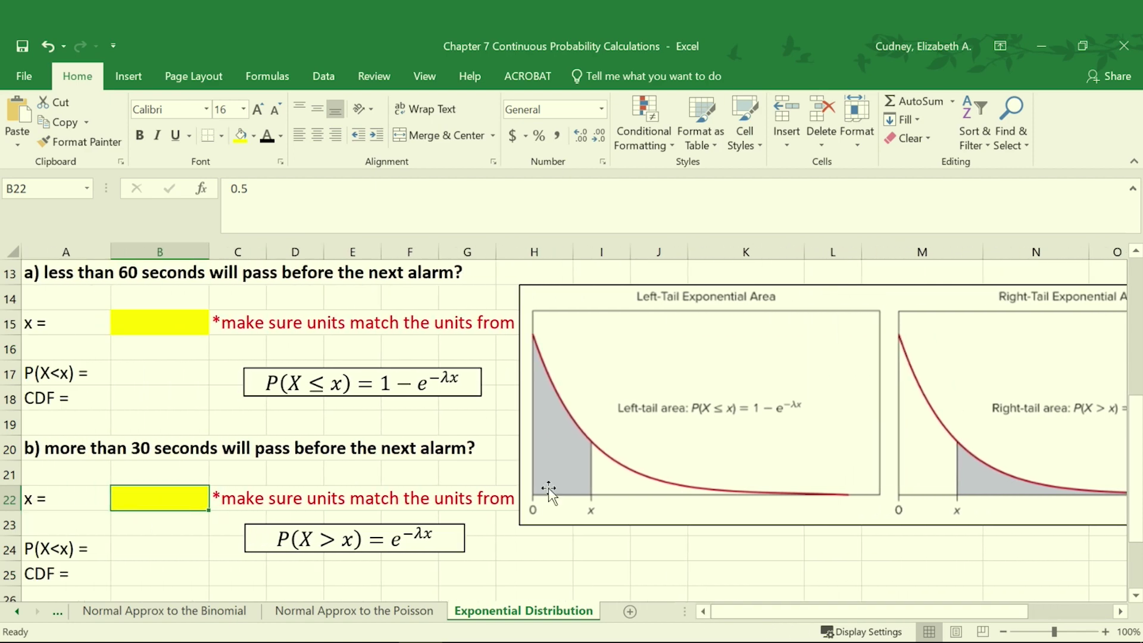
pyautogui.scroll(4, 528, 451)
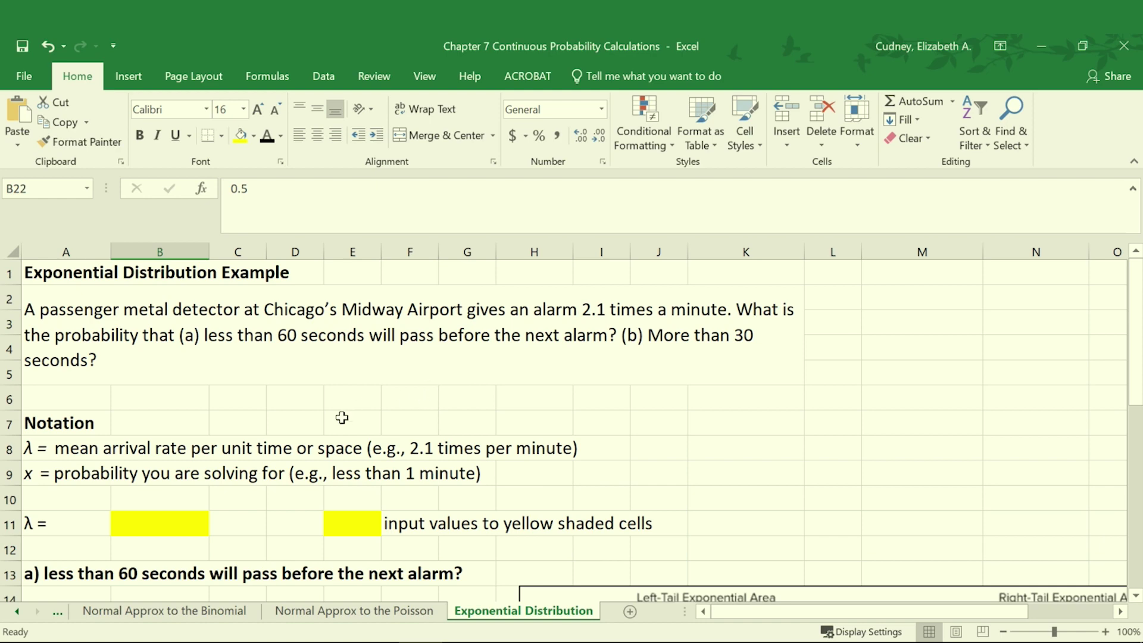
# - Scroll down to rows 7–20 showing the Notation rows defining λ and x
pyautogui.scroll(-2, 340, 419)
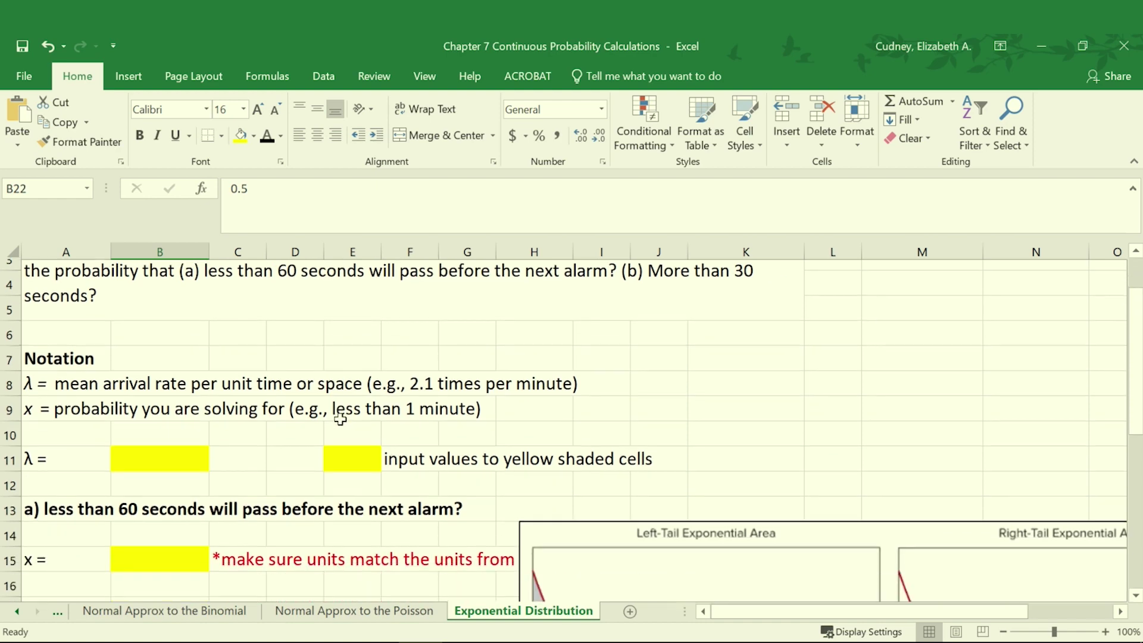
pyautogui.scroll(-1, 231, 411)
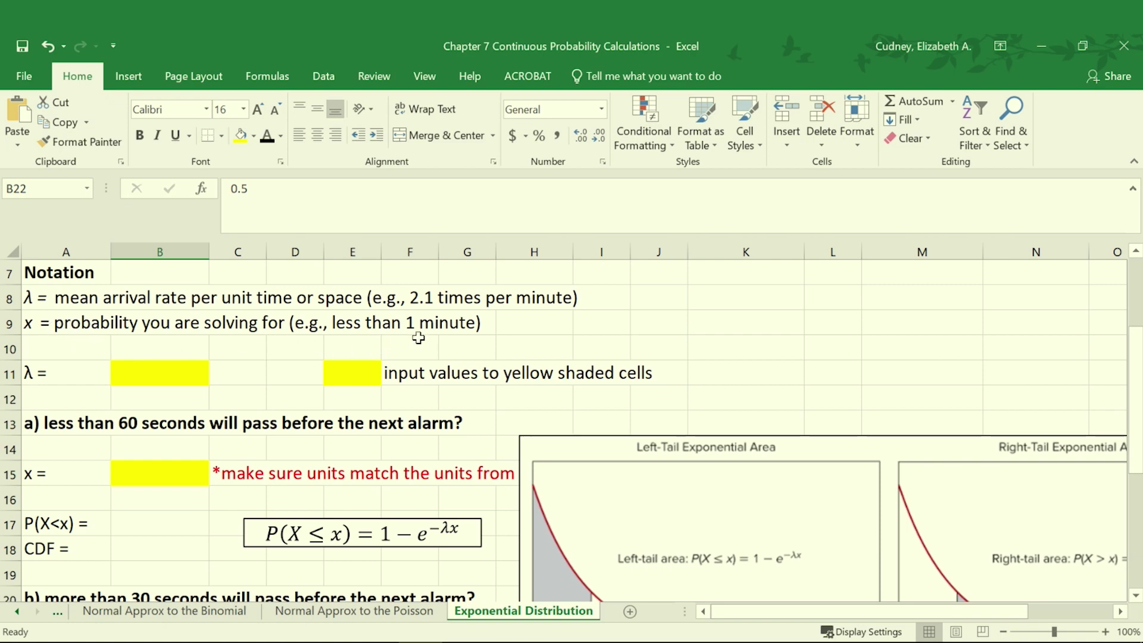
# - Reveal λ = 2.1 in B11 with black font color, then select the x cell B15
pyautogui.click(143, 372)
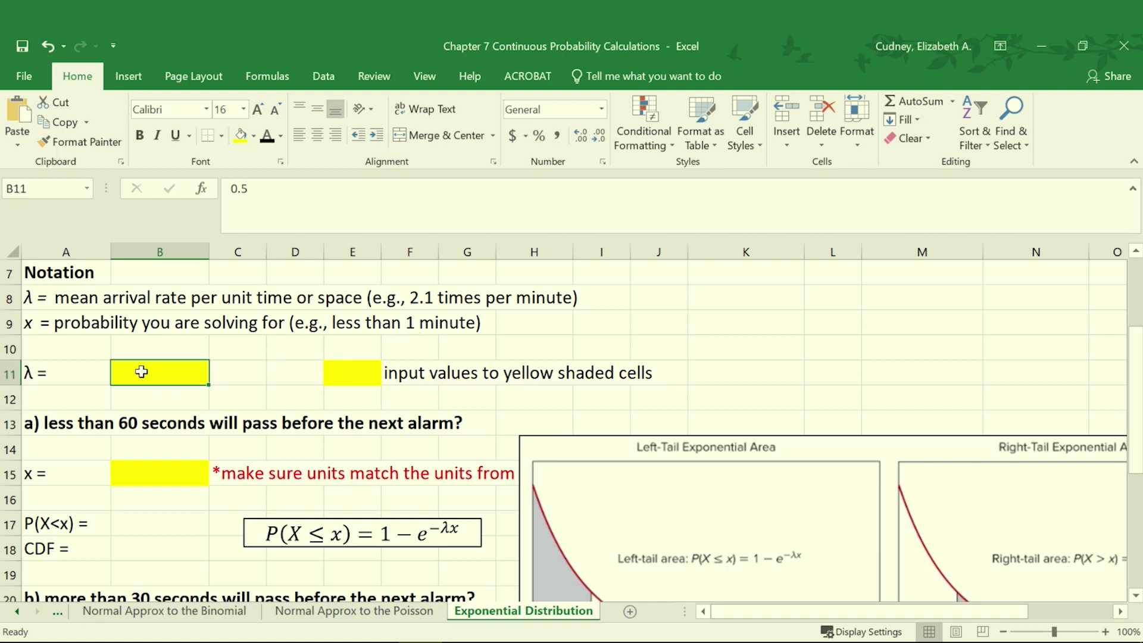
pyautogui.click(267, 135)
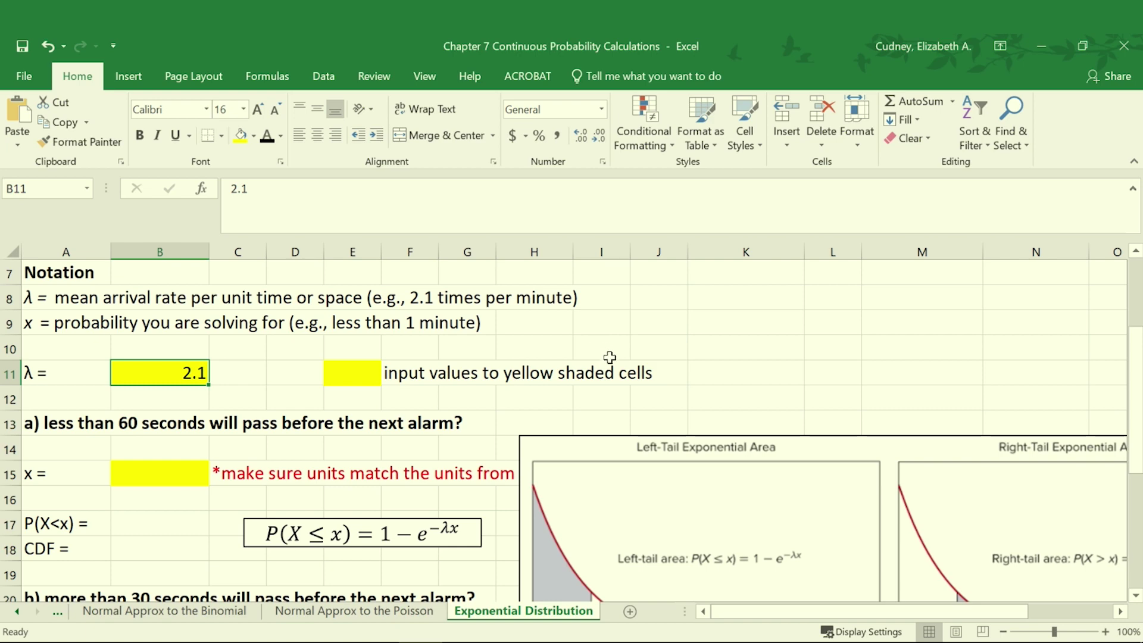
pyautogui.scroll(-1, 408, 421)
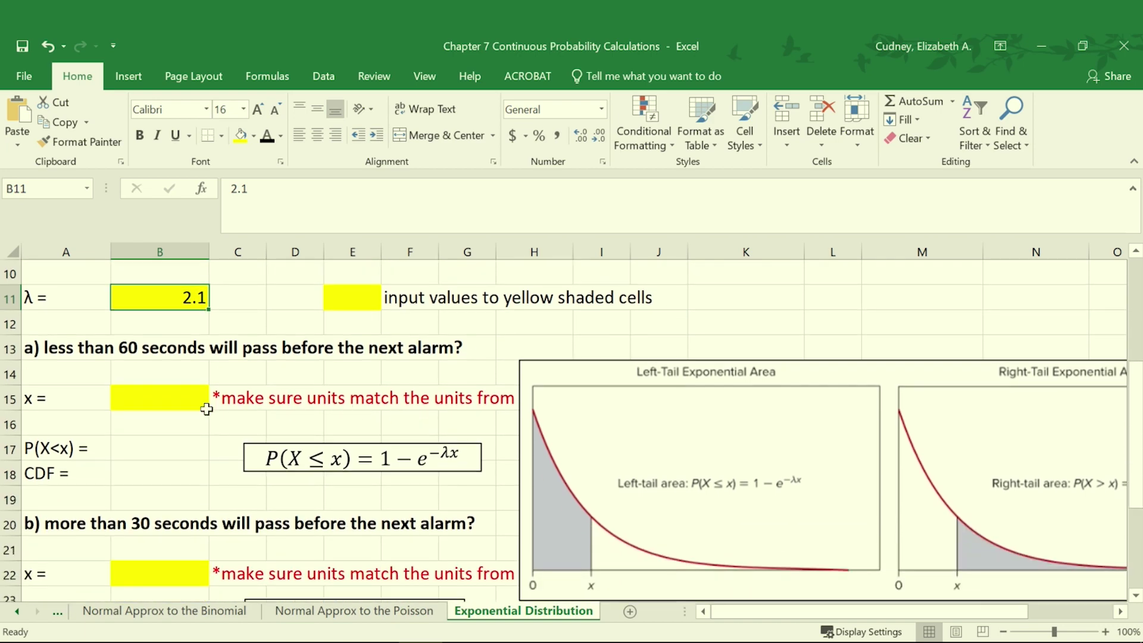
pyautogui.click(159, 395)
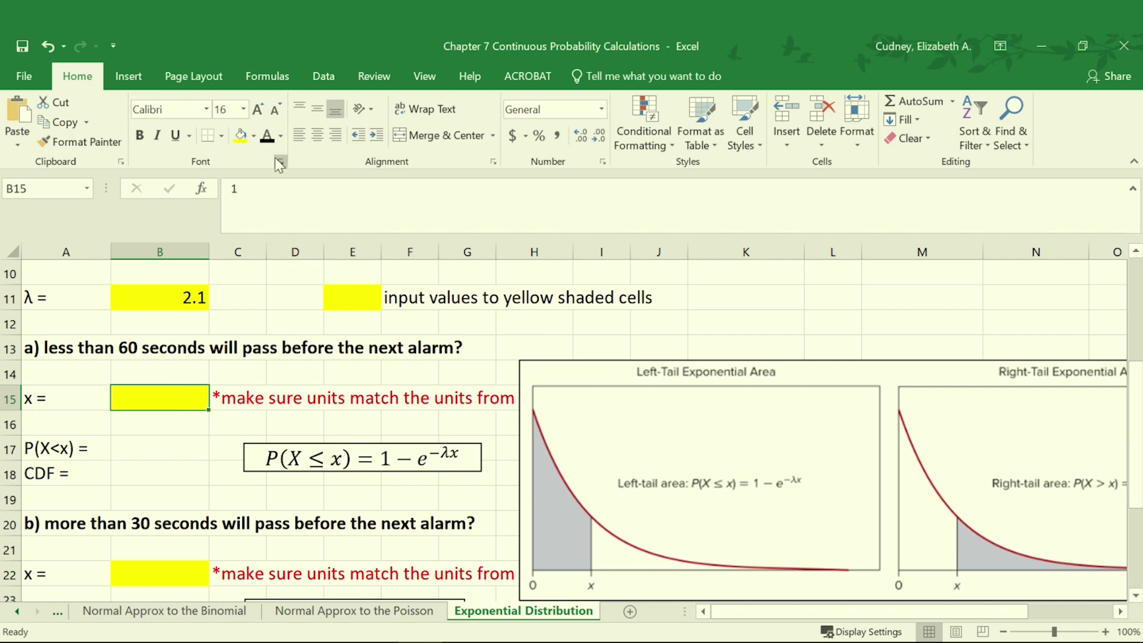
# - Reveal x = 1 in B15 and the P(X<x) result 0.8775 from =1-EXP(-B11*B15) in B17
pyautogui.click(266, 135)
pyautogui.click(171, 454)
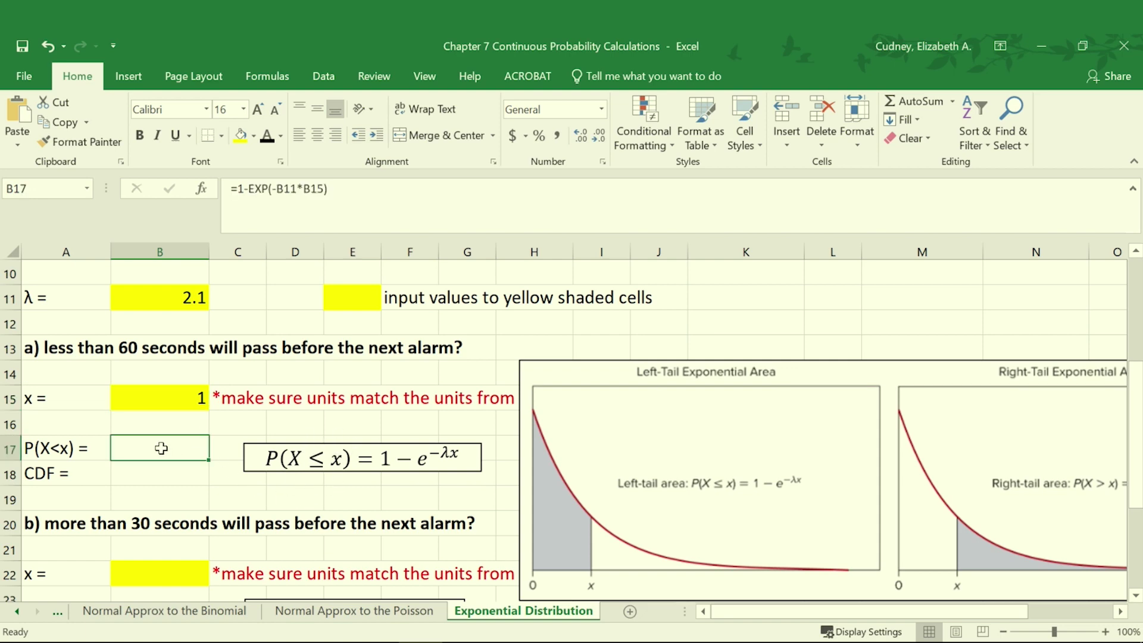
pyautogui.click(267, 136)
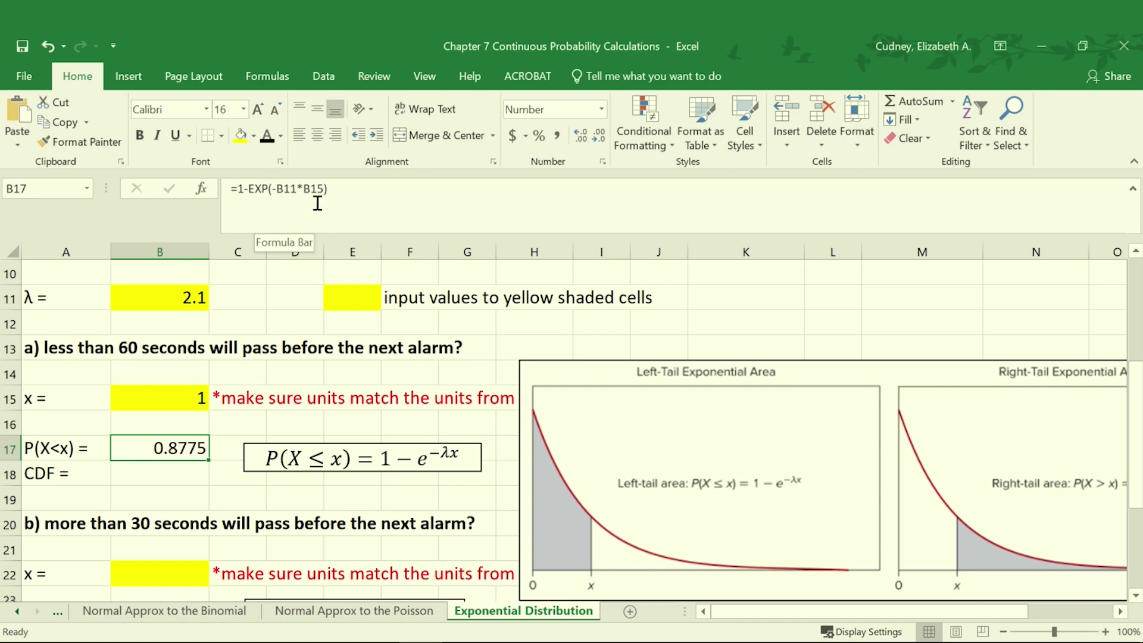
pyautogui.press('Down')
pyautogui.click(194, 449)
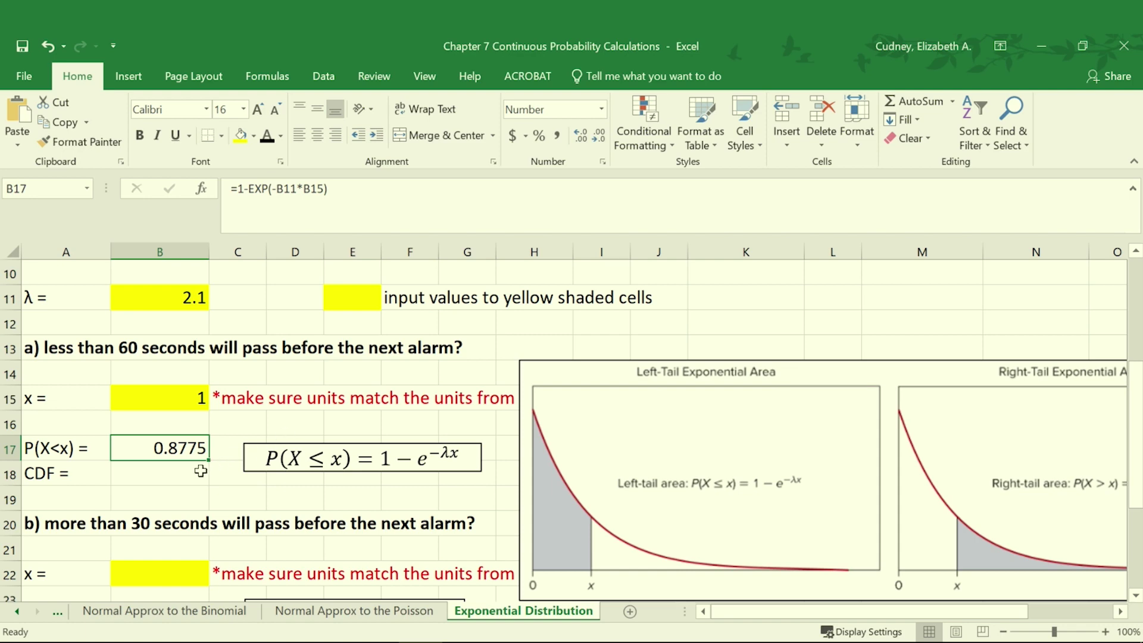
# - Reveal the B18 CDF of 0.8775 and review its =EXPON.DIST(B15,B11,1) arguments
pyautogui.click(156, 475)
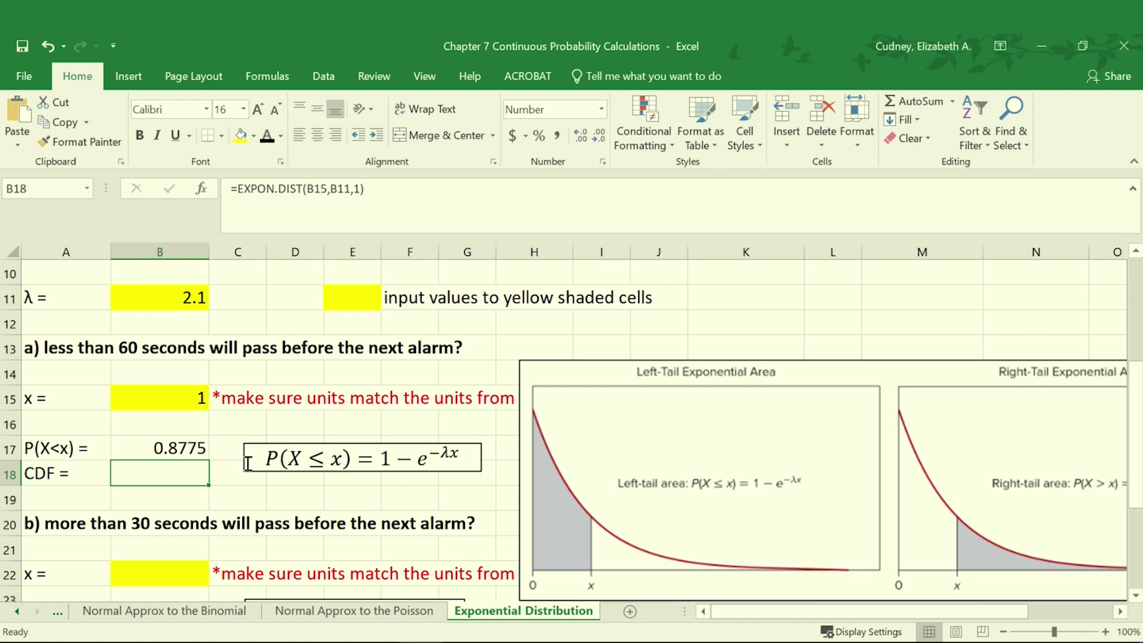
pyautogui.click(267, 136)
pyautogui.click(268, 189)
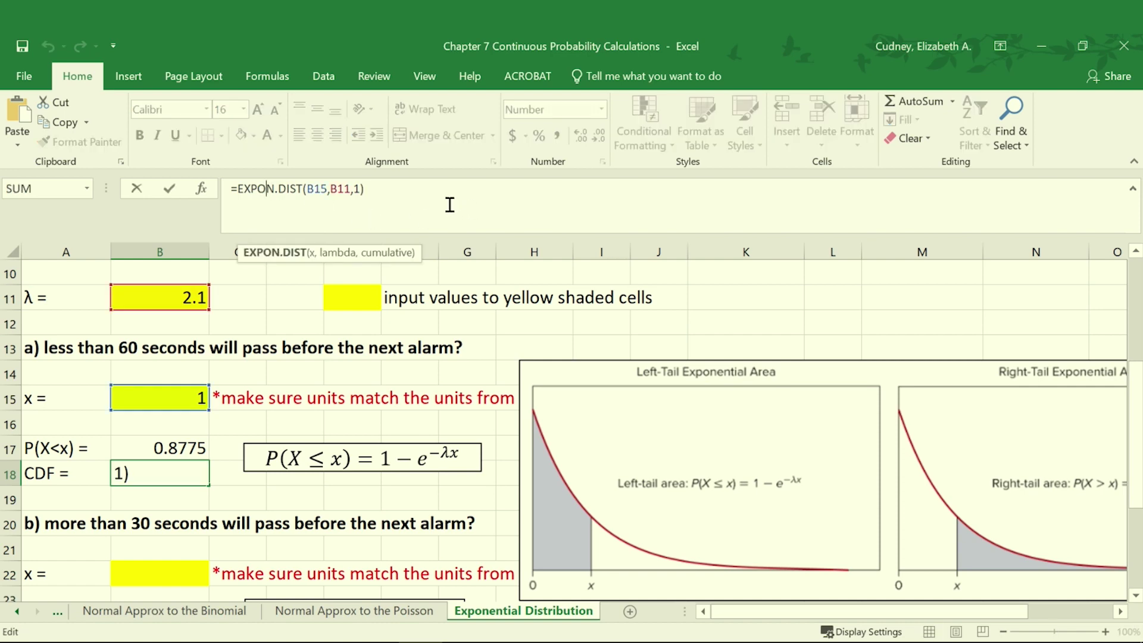
pyautogui.click(321, 188)
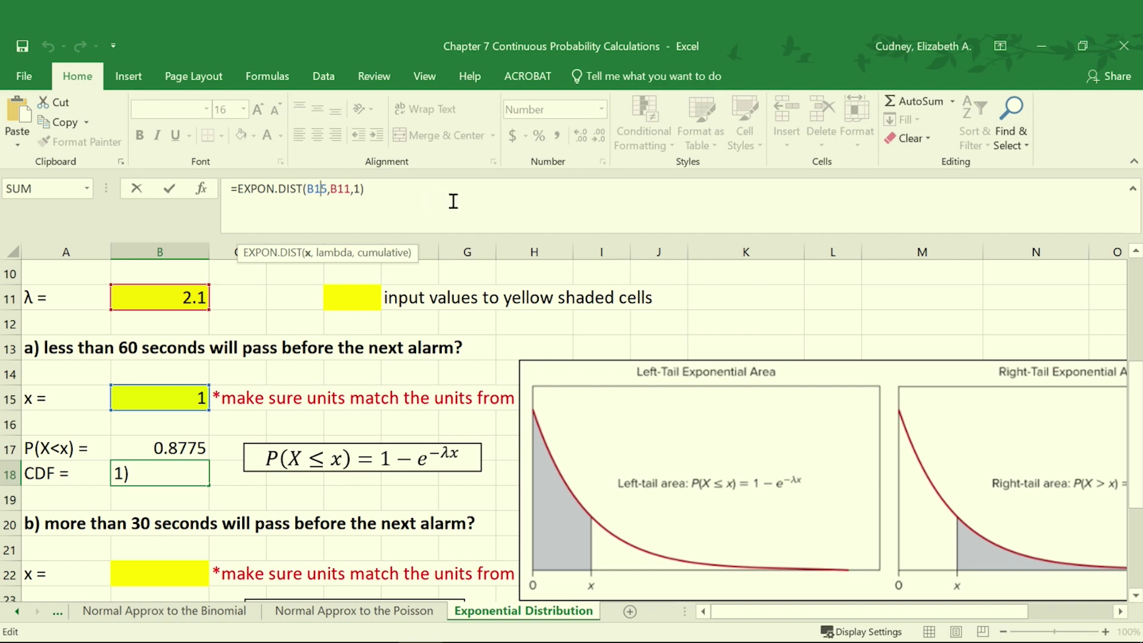
pyautogui.click(340, 189)
pyautogui.press('Return')
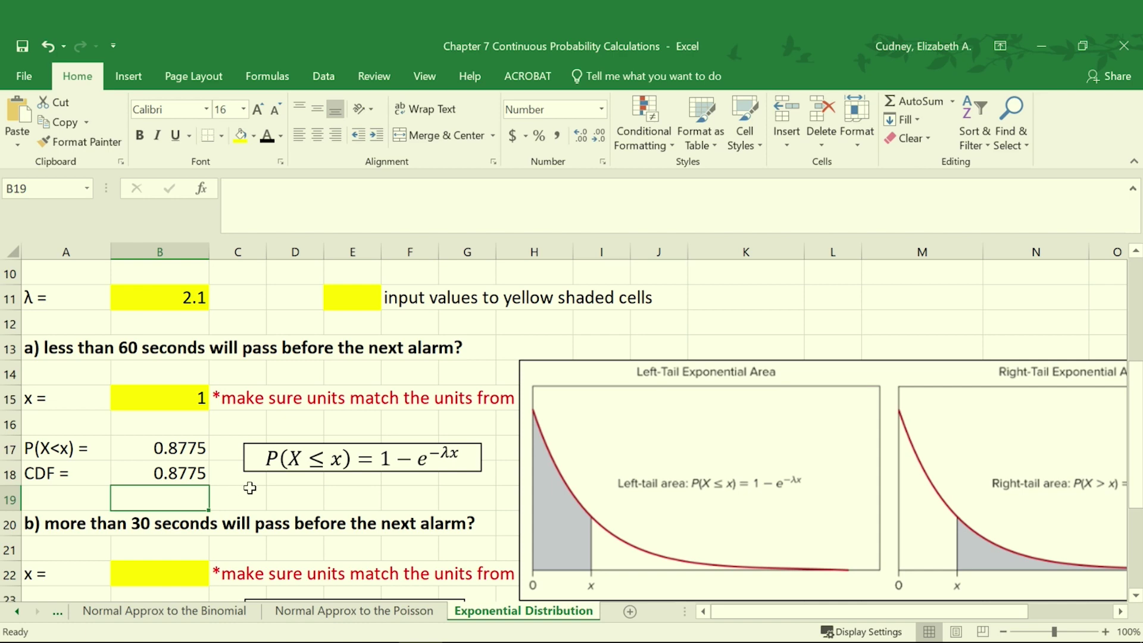
# - Reveal the part b x value 0.5 in B22 with black font color
pyautogui.scroll(-1, 256, 482)
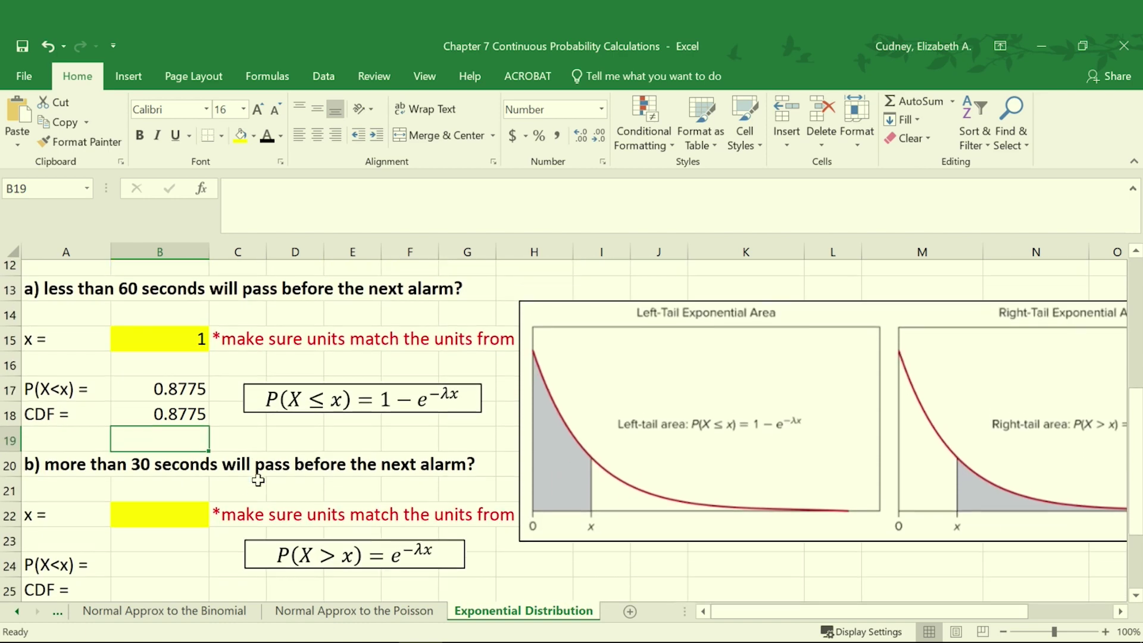
pyautogui.scroll(-1, 264, 470)
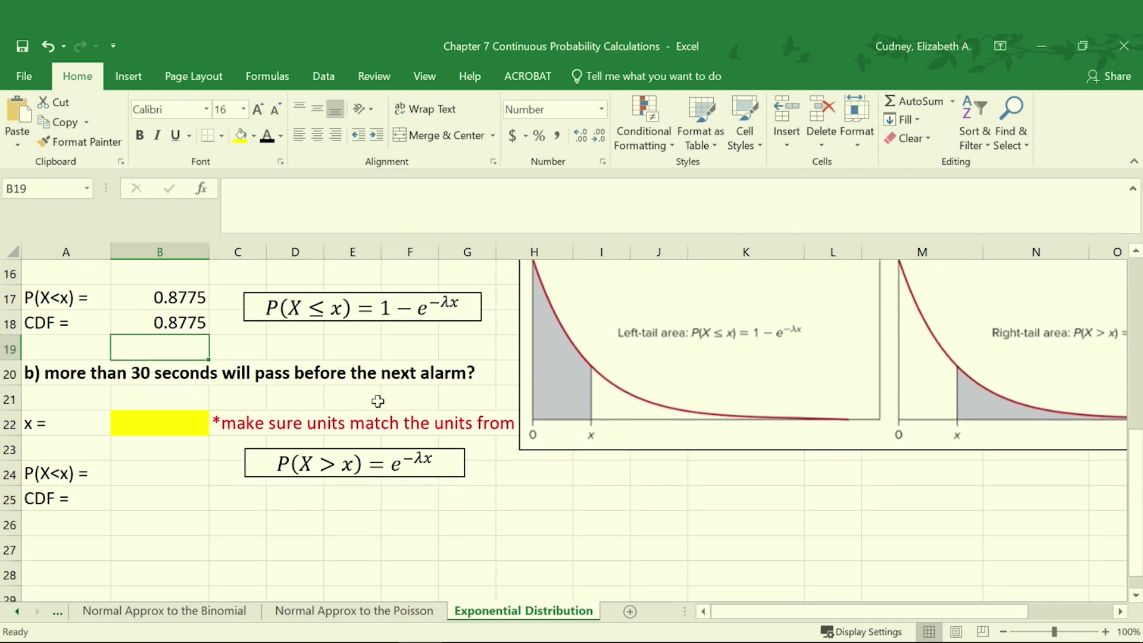
pyautogui.click(140, 428)
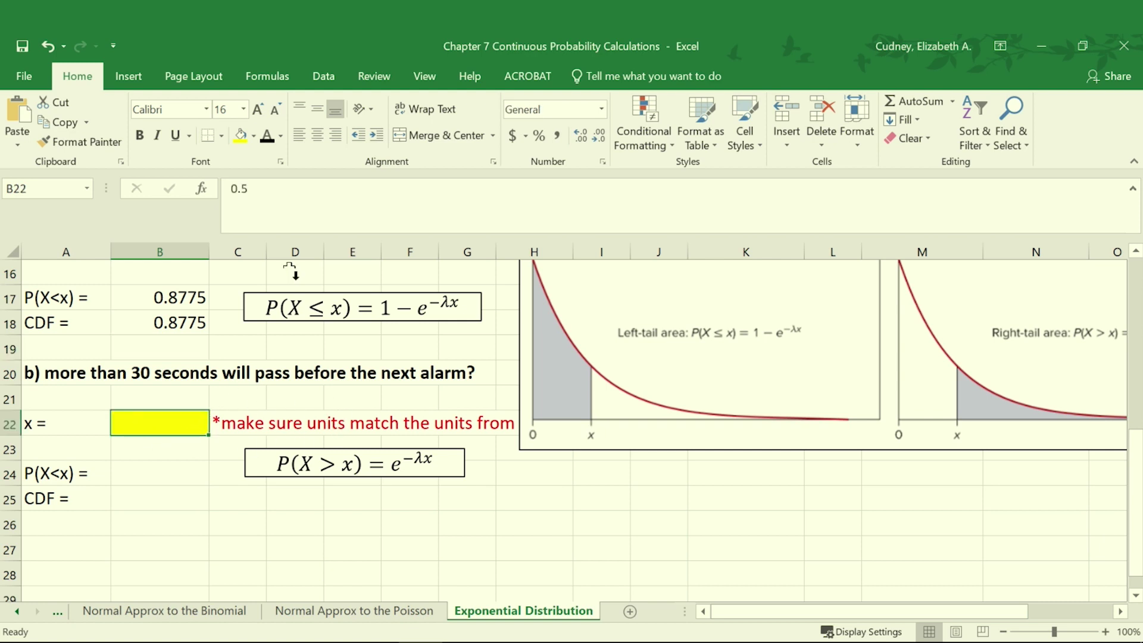
pyautogui.click(266, 135)
pyautogui.click(139, 473)
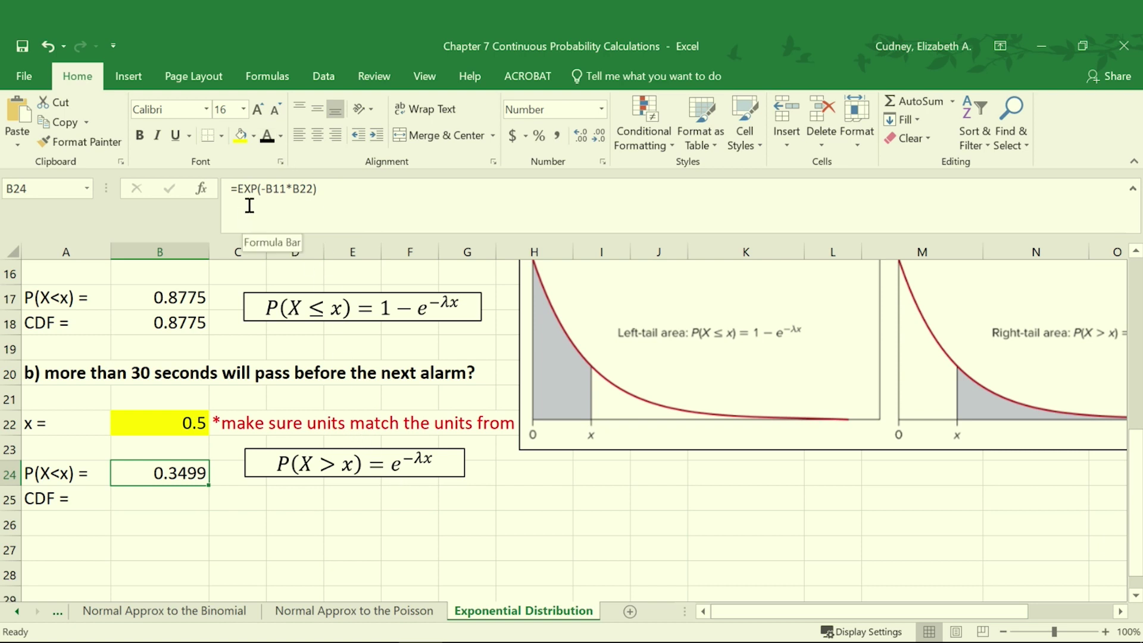
# - Review and confirm the B24 right-tail formula =EXP(-B11*B22), returning 0.3499
pyautogui.click(277, 200)
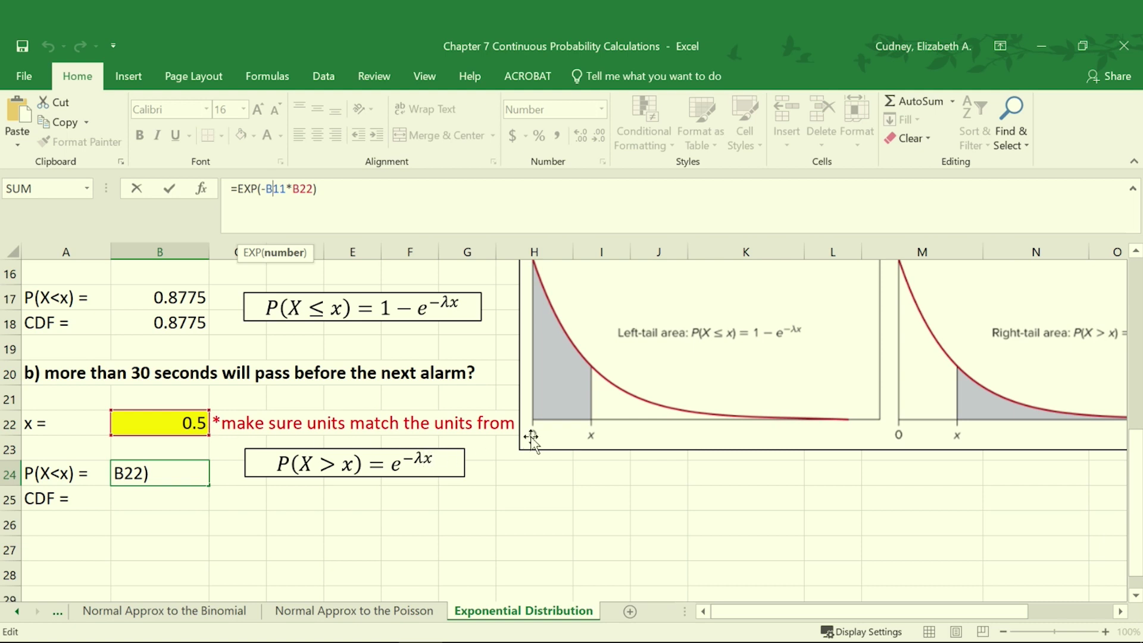
pyautogui.press('Return')
pyautogui.click(181, 472)
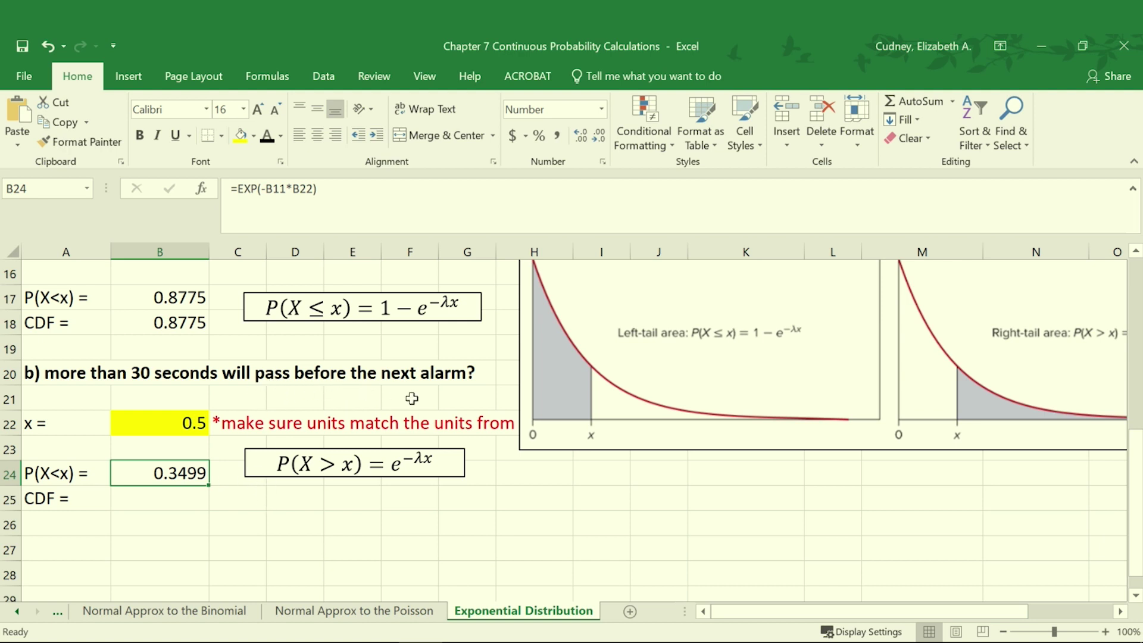
pyautogui.click(170, 493)
# - Review and confirm =1-EXPON.DIST(B22,B11,1) in B25, returning 0.3499
pyautogui.click(268, 189)
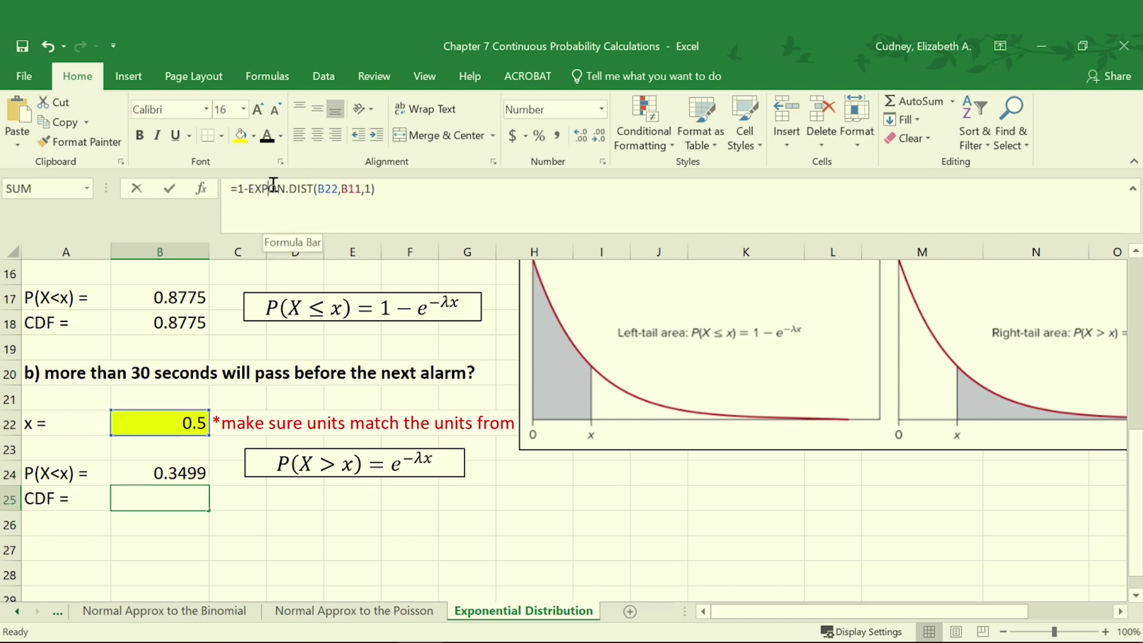
pyautogui.click(248, 493)
pyautogui.click(162, 506)
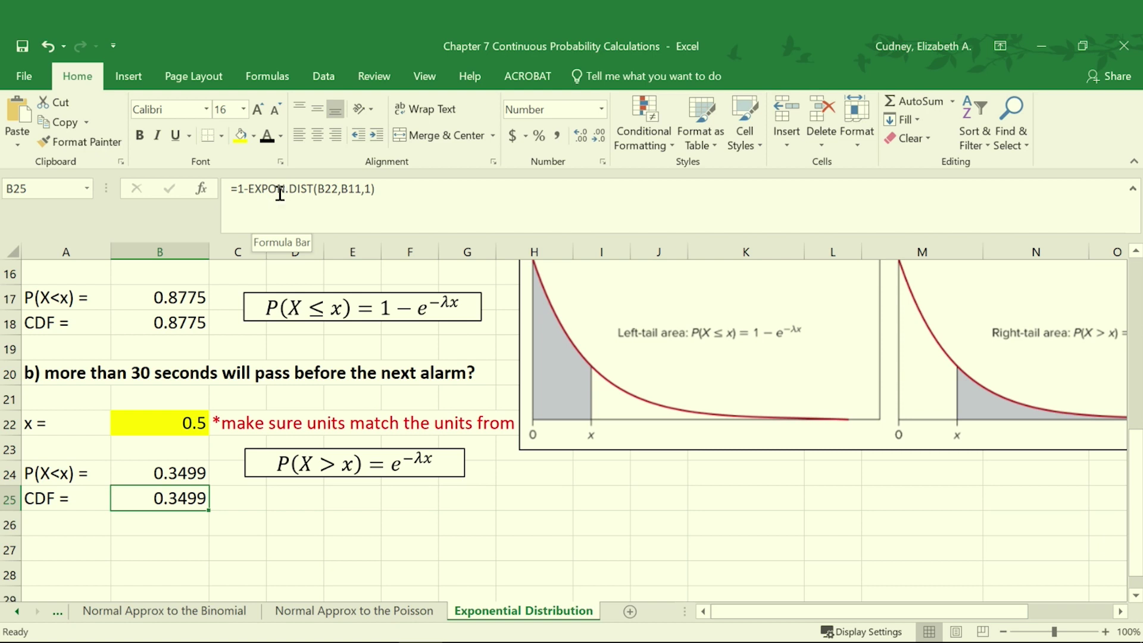
pyautogui.click(327, 191)
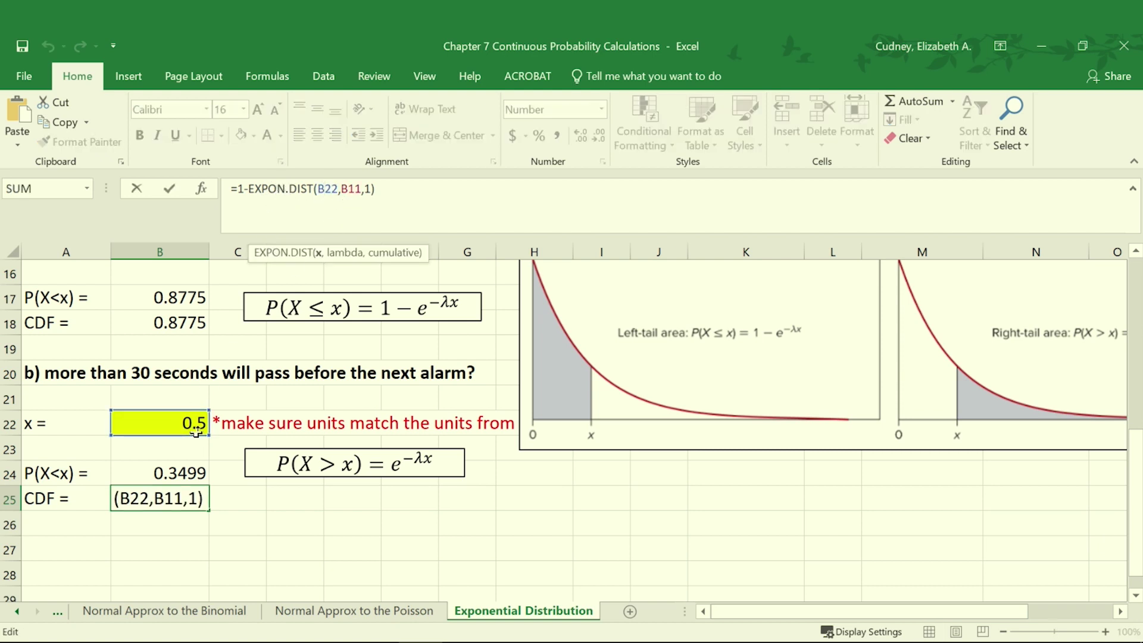
pyautogui.click(354, 189)
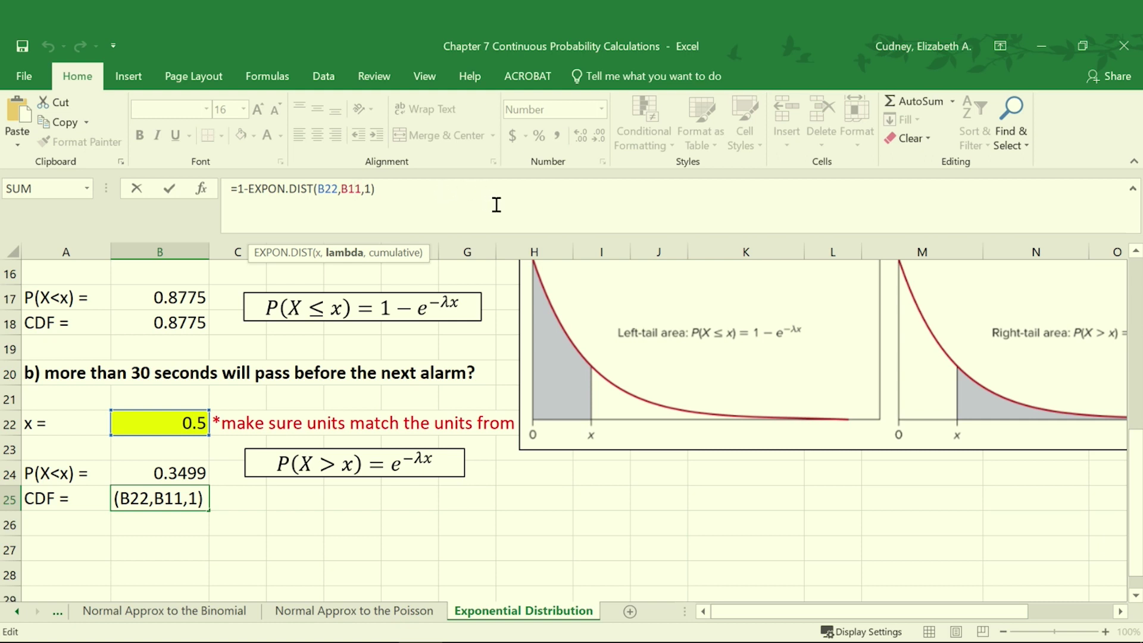
pyautogui.press('Return')
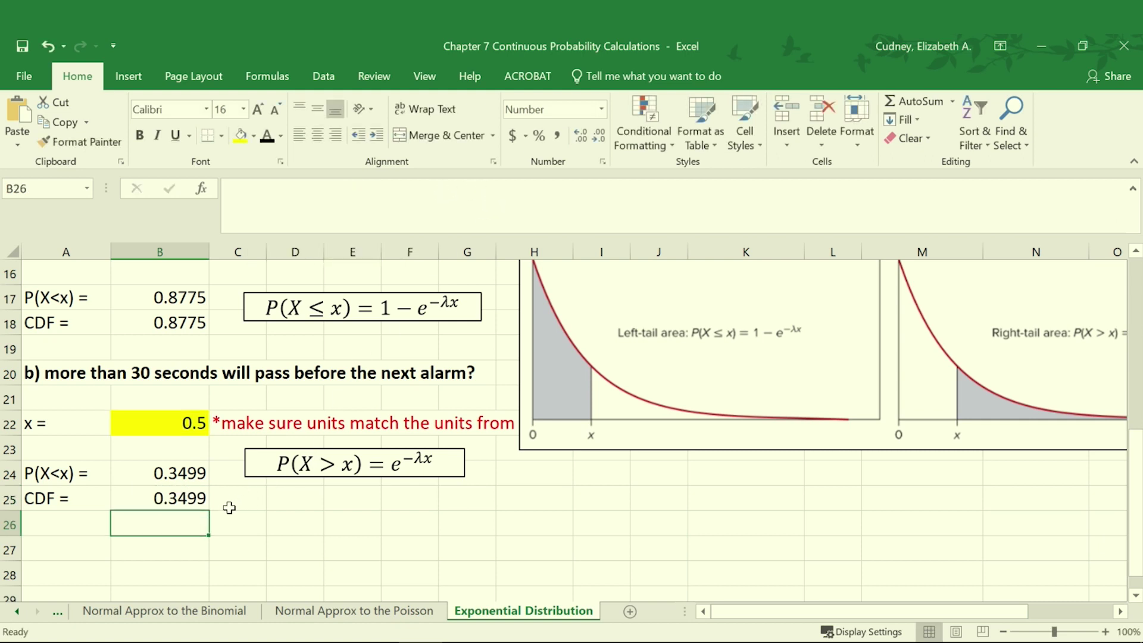